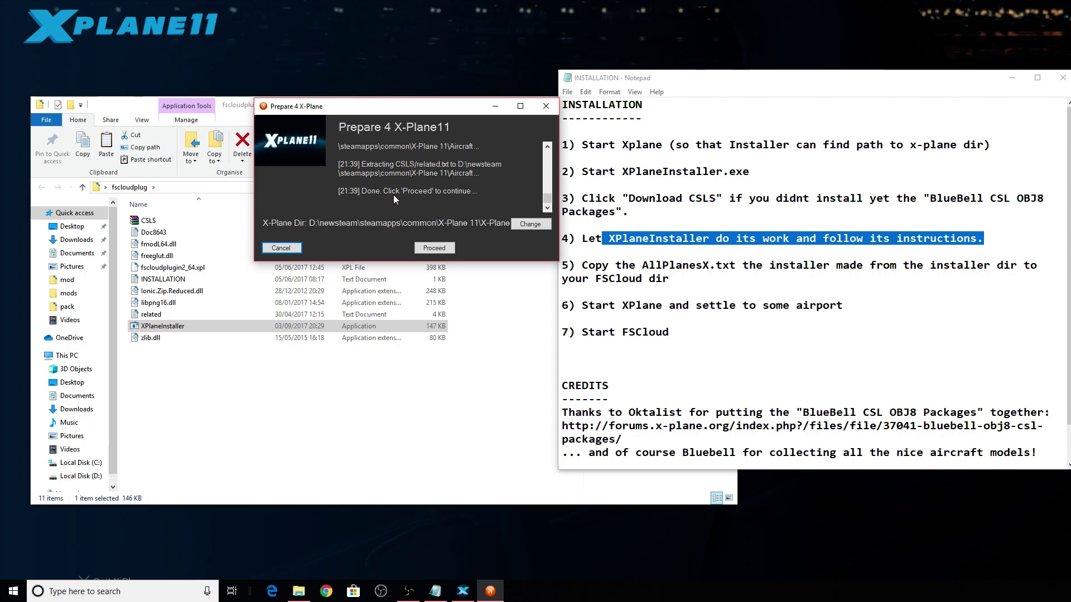
- Start the CSL scan, dismiss the close-X-Plane warning, and wait for AllPlanesX.txt to build
click(433, 248)
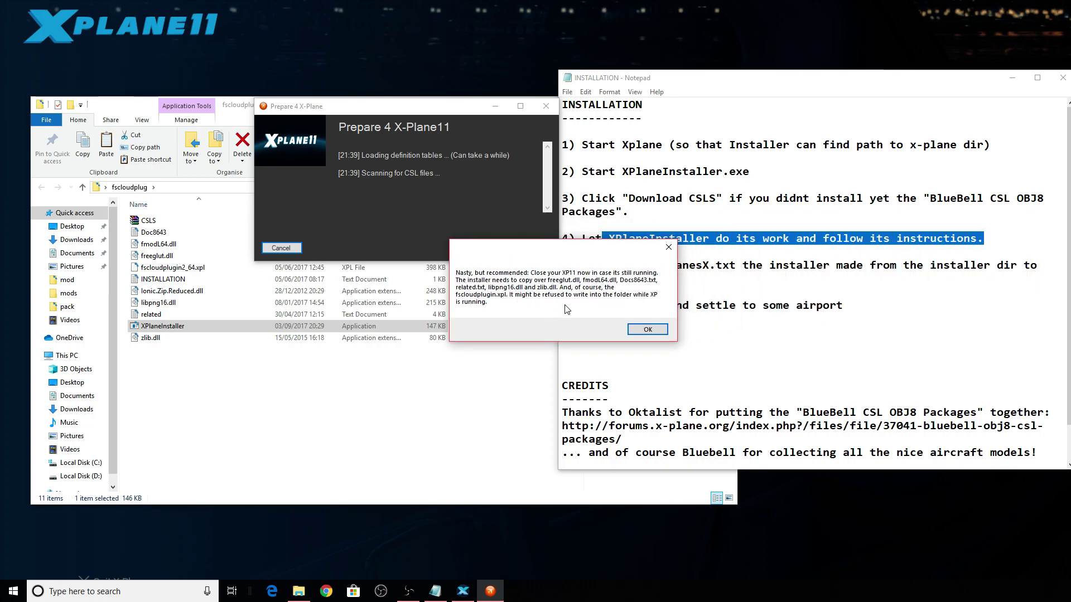
click(647, 329)
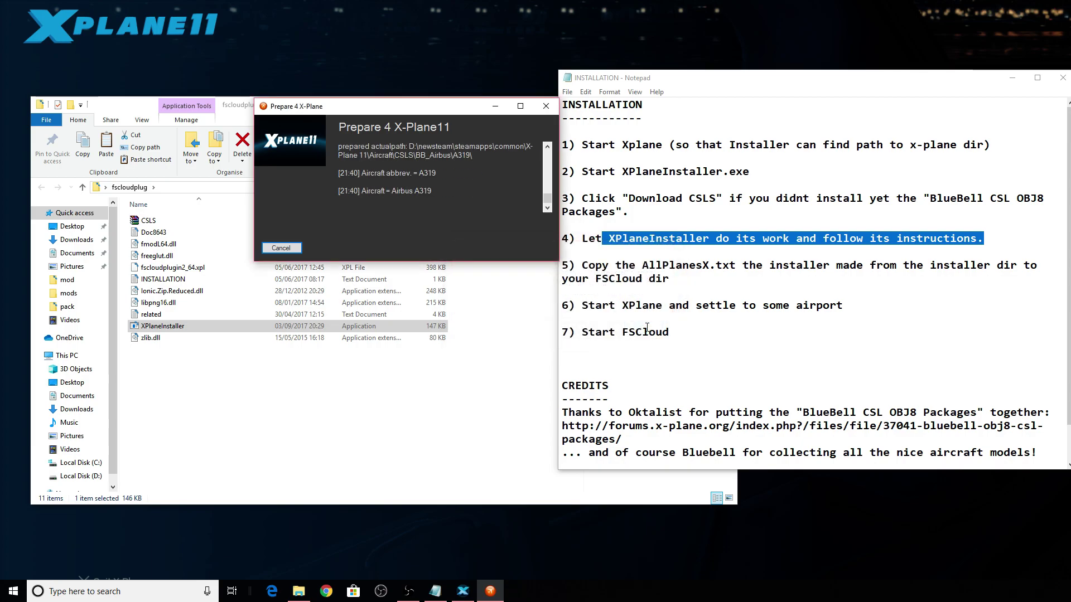
click(511, 547)
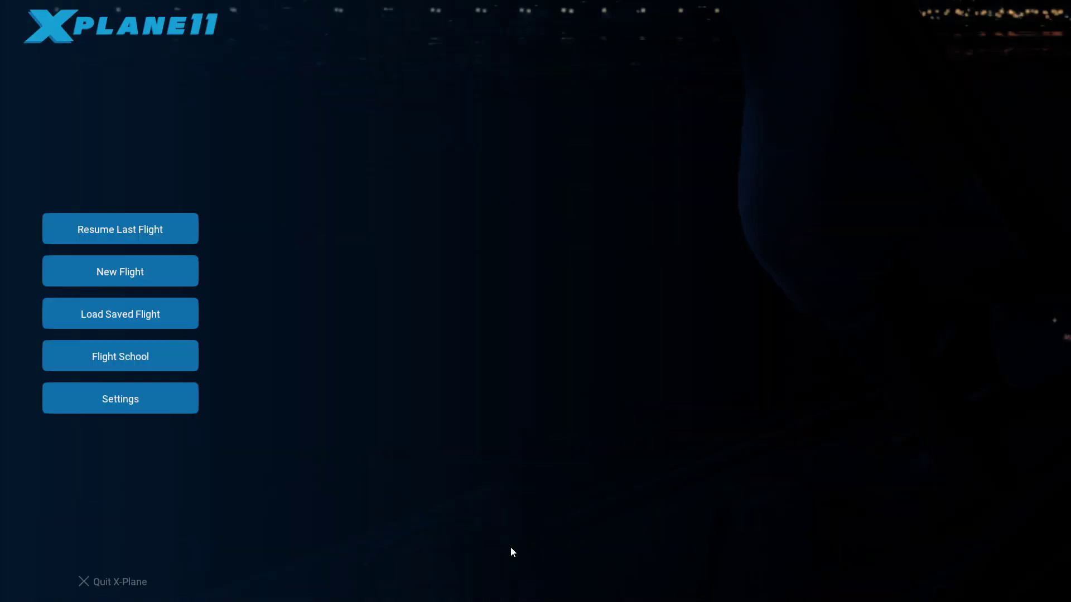
key(alt+Tab)
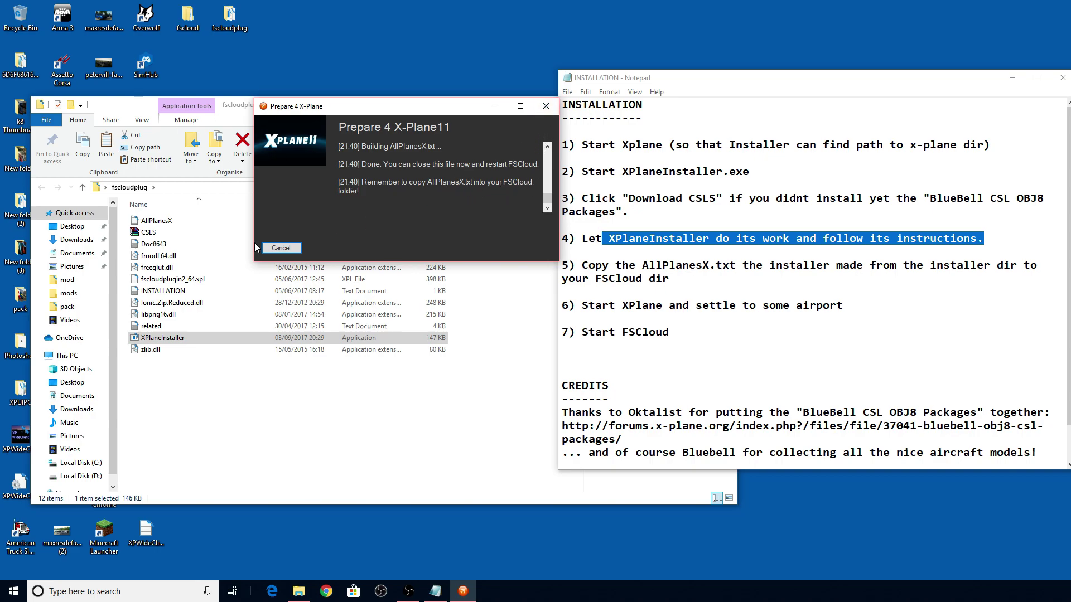
- Close the installer and put AllPlanesX into the desktop fscloud folder
click(550, 106)
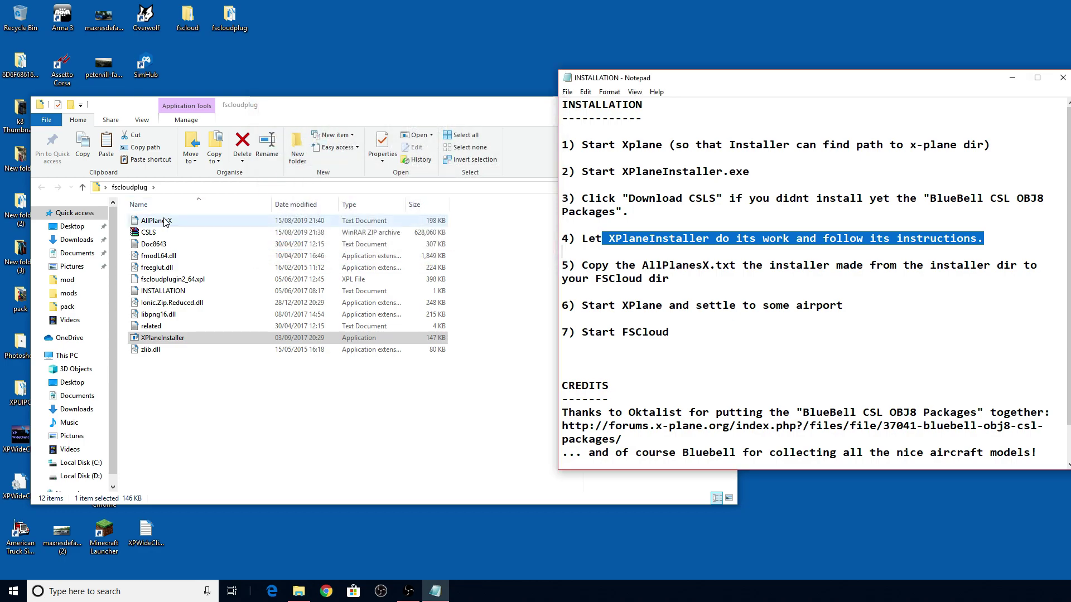
right_click(151, 221)
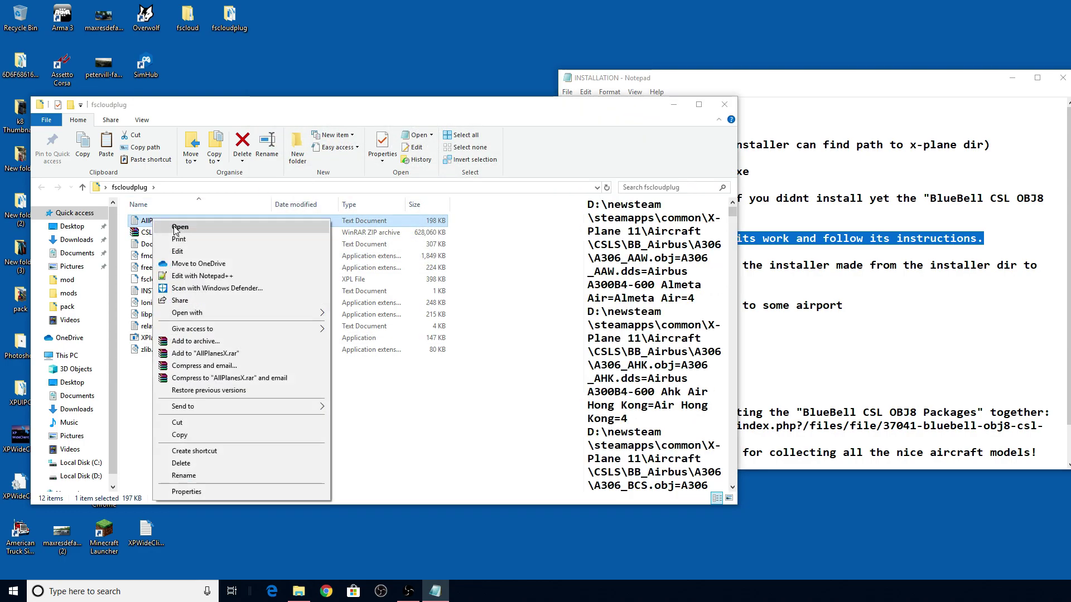
click(179, 435)
drag(177, 222, 192, 25)
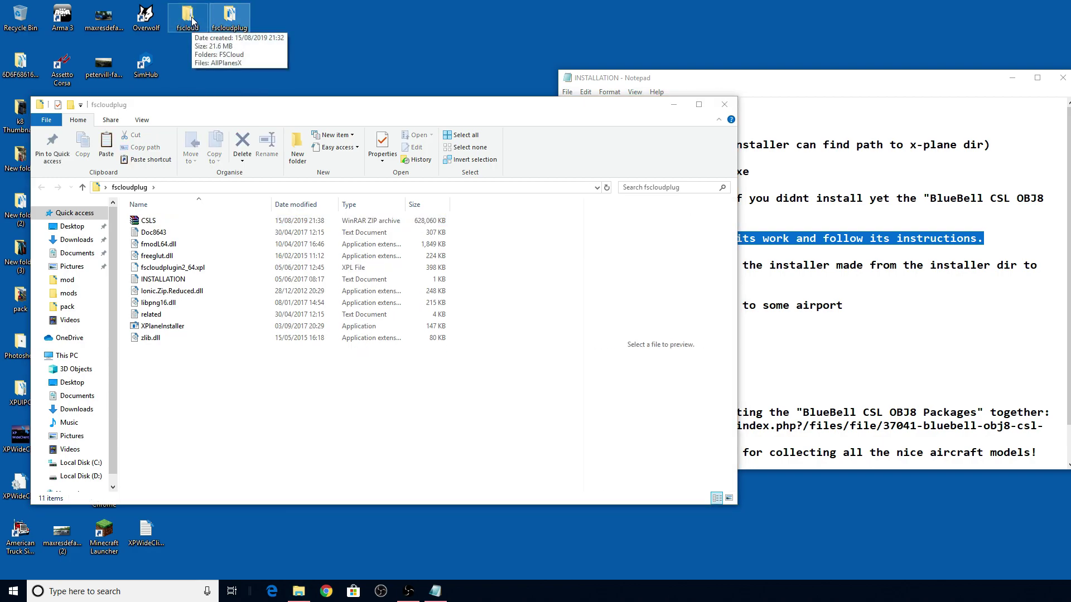
- Close the fscloudplug Explorer window and move the installation notes to the screen centre
click(283, 377)
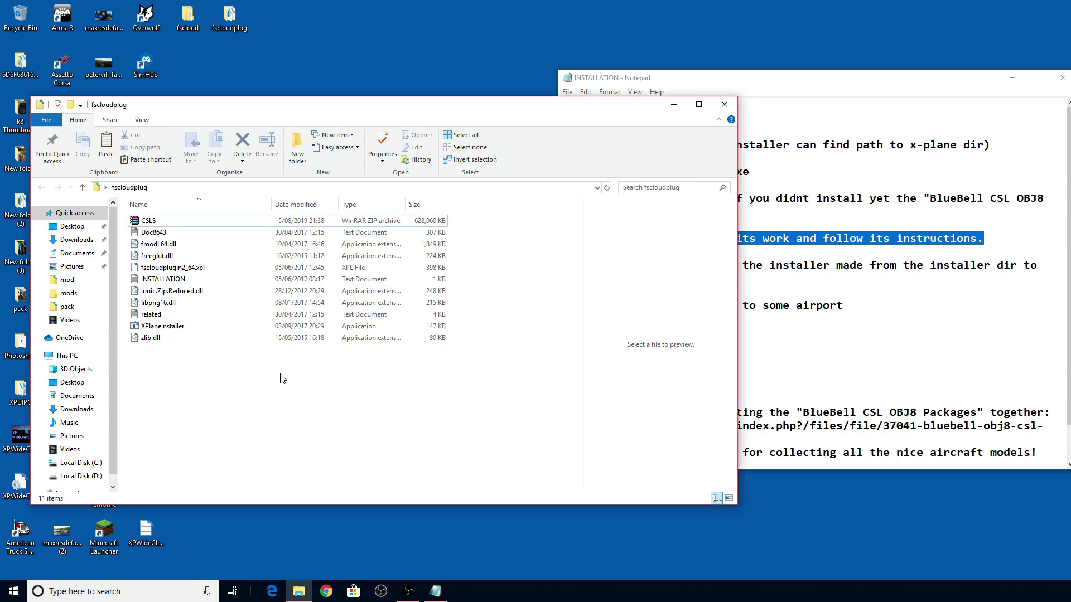
click(724, 105)
drag(768, 78, 652, 70)
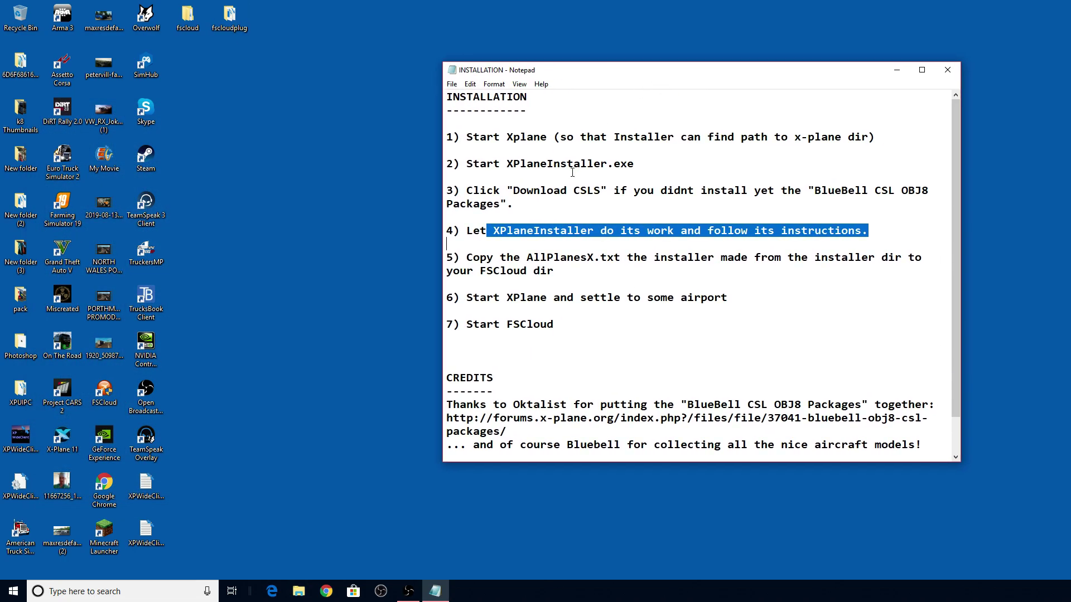
- Review the notes' steps for starting X-Plane and FSCloud, then close Notepad
drag(728, 298, 622, 299)
click(584, 297)
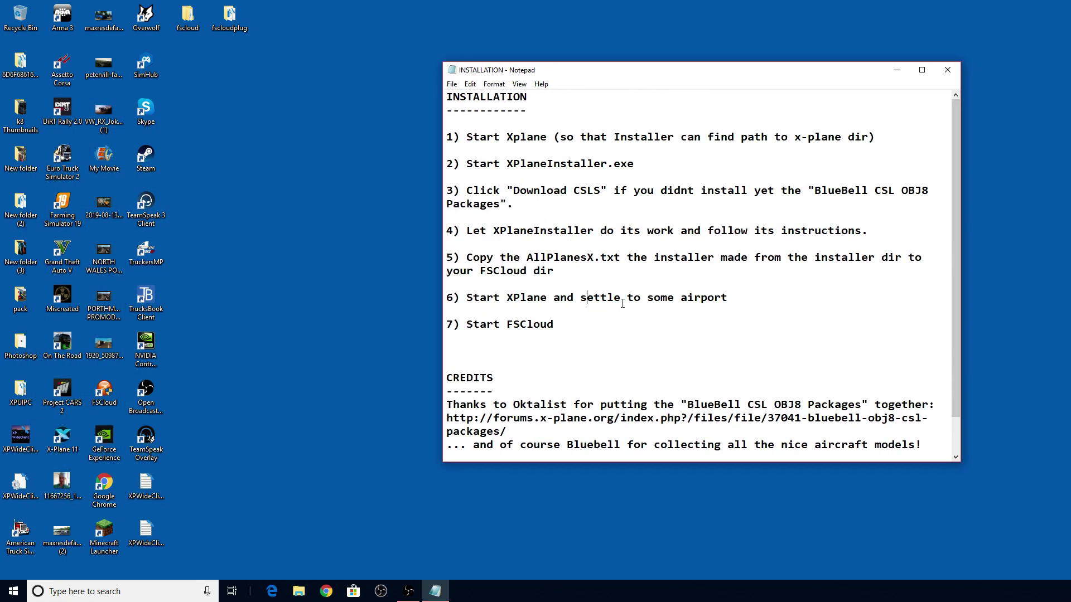
drag(492, 324, 527, 324)
click(540, 324)
click(947, 69)
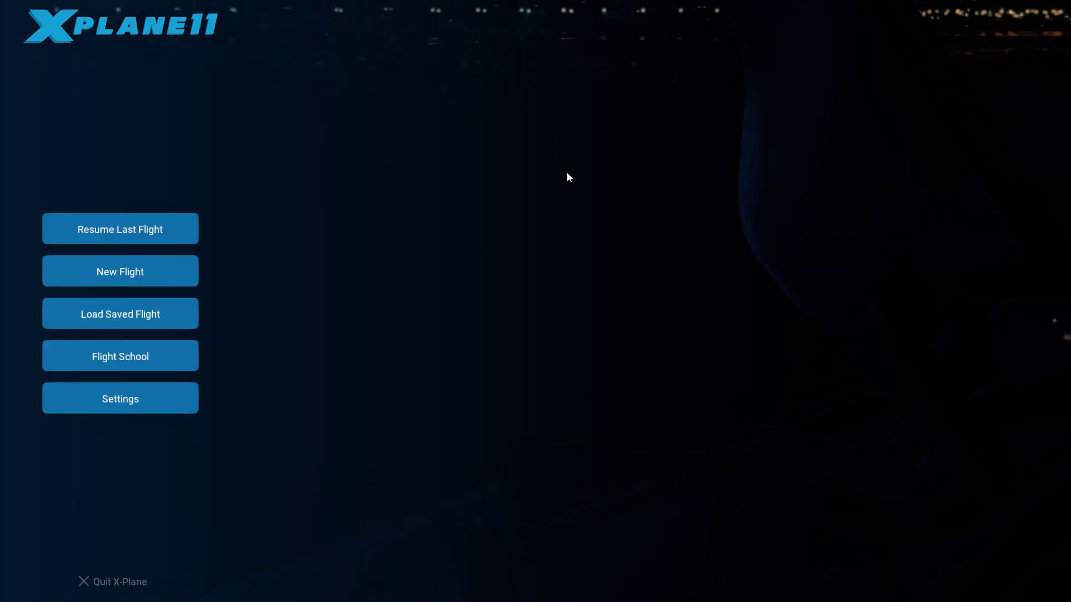
- Choose Resume Last Flight on the X-Plane 11 main menu and let it load
click(129, 229)
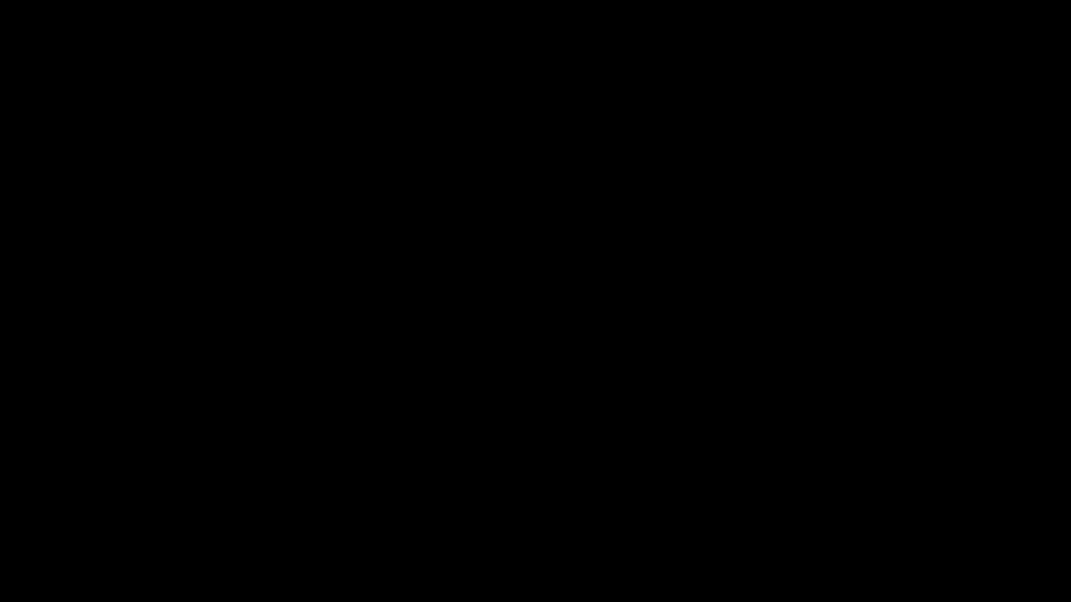
- Bring the X-Plane window back to show the aircraft parked by the airport hangars
click(436, 592)
key(super)
key(super)
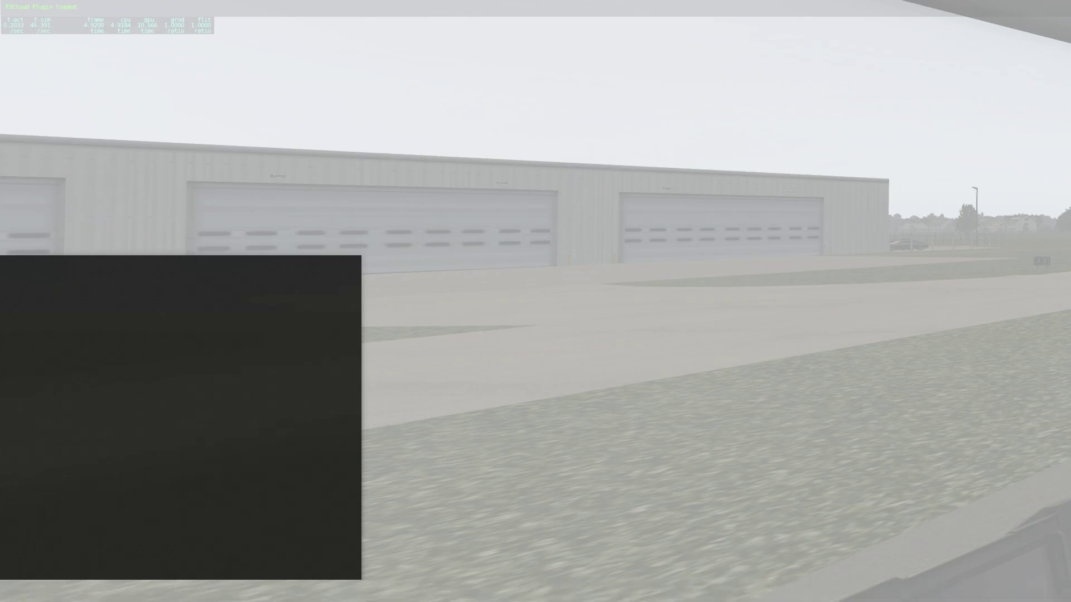
key(super)
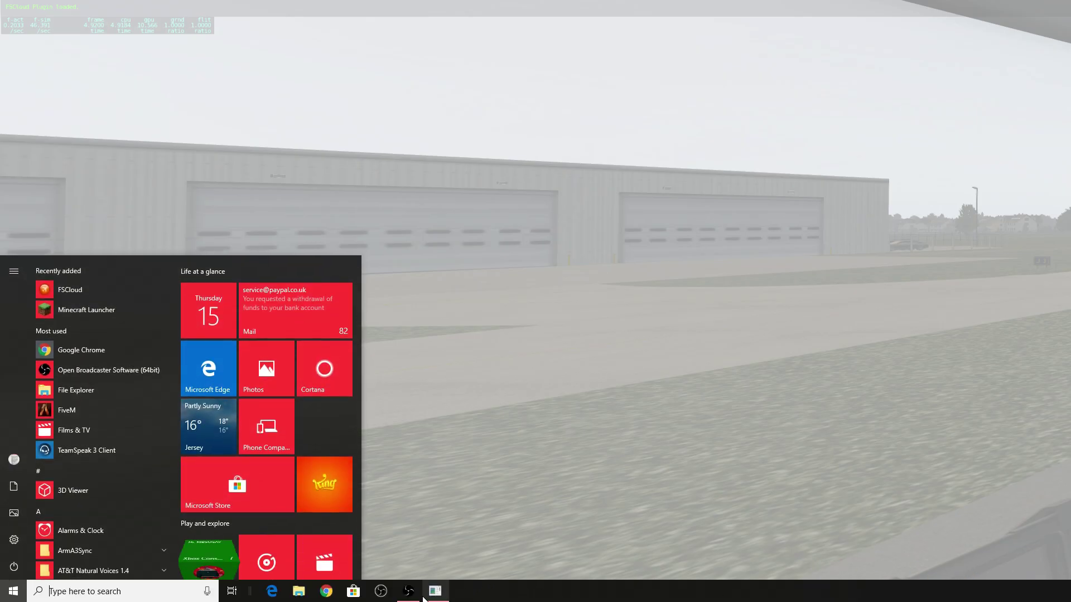
key(super)
click(410, 593)
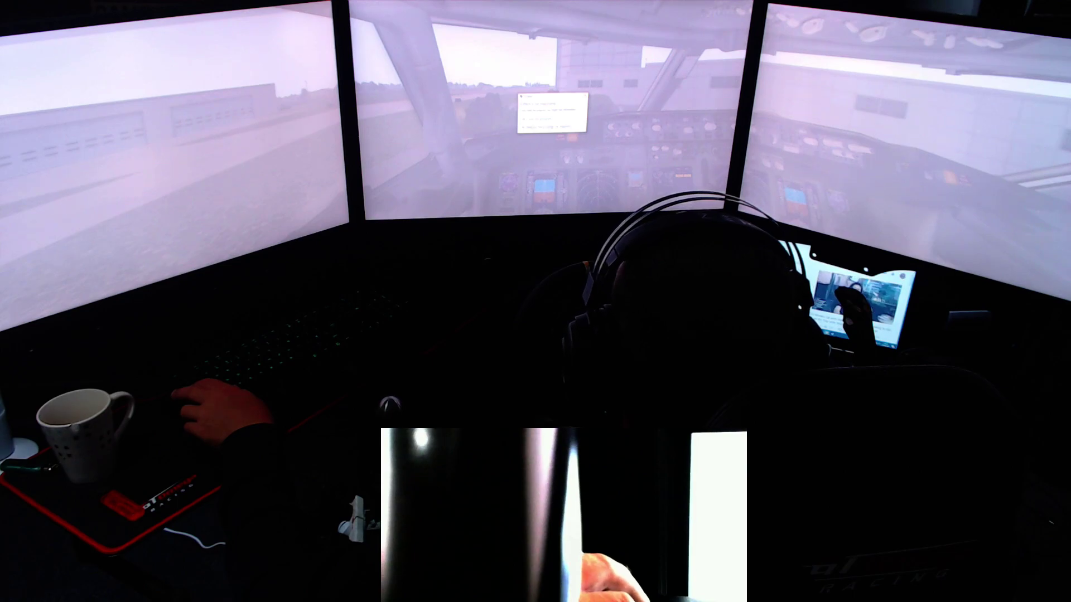
- Dismiss the sim messages and enter the pilot nickname and flight callsign
click(530, 127)
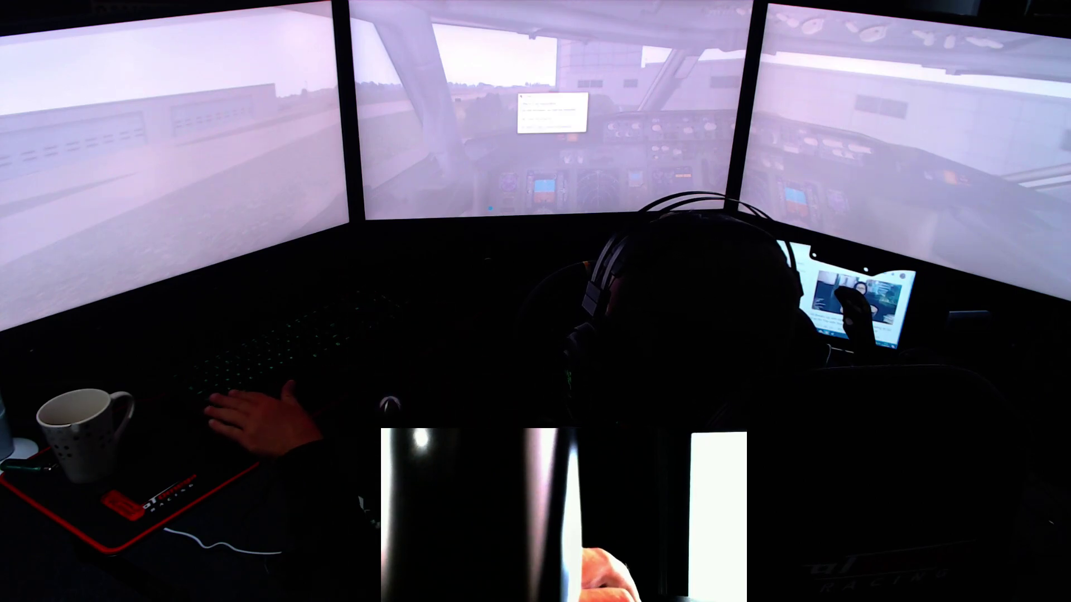
key(super)
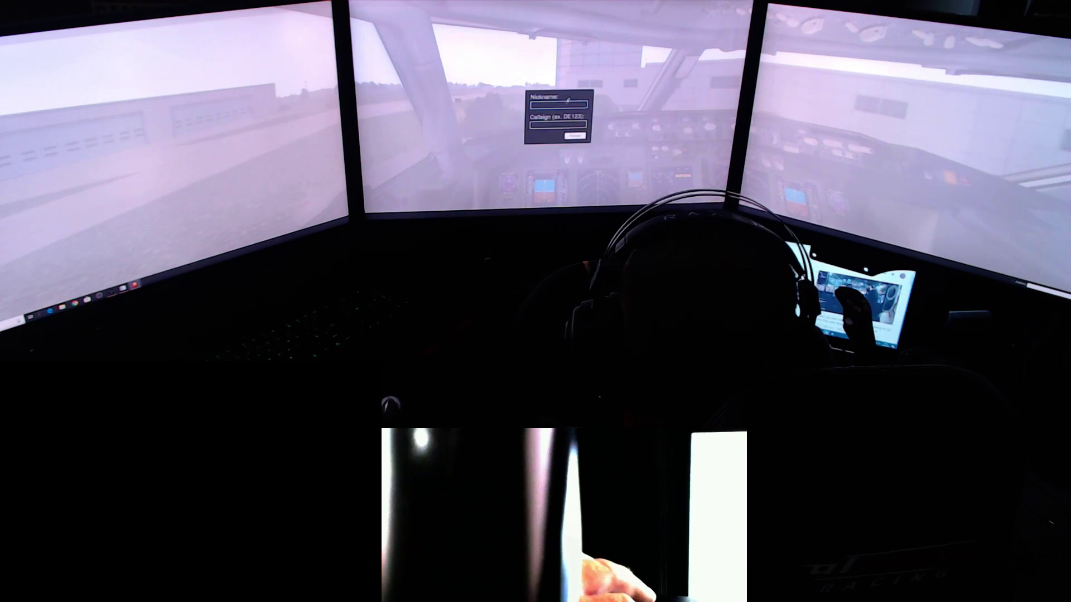
click(560, 105)
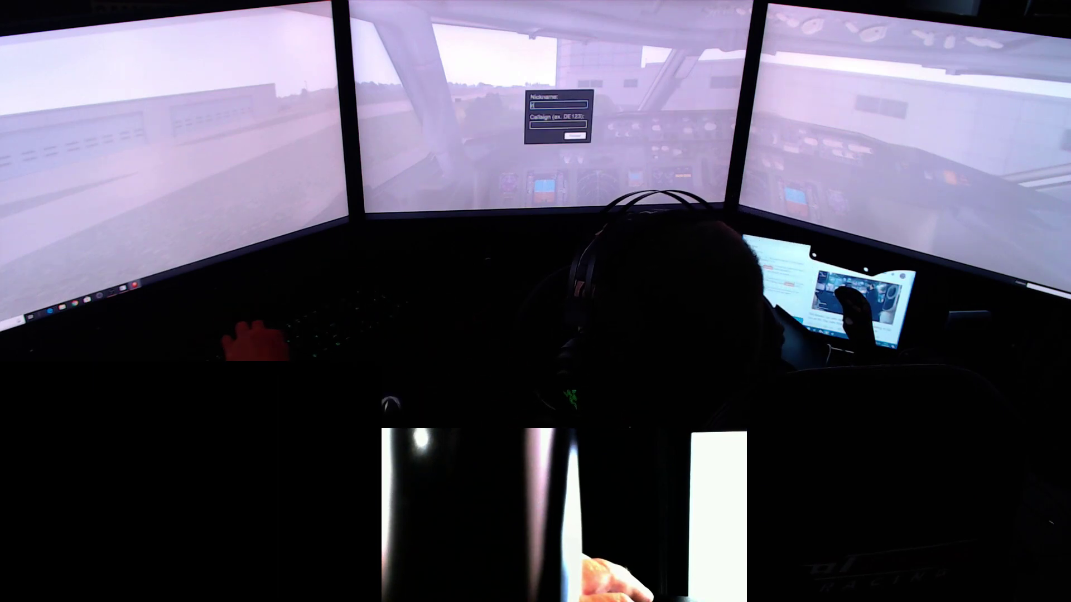
text(rb)
click(560, 123)
text(gav01)
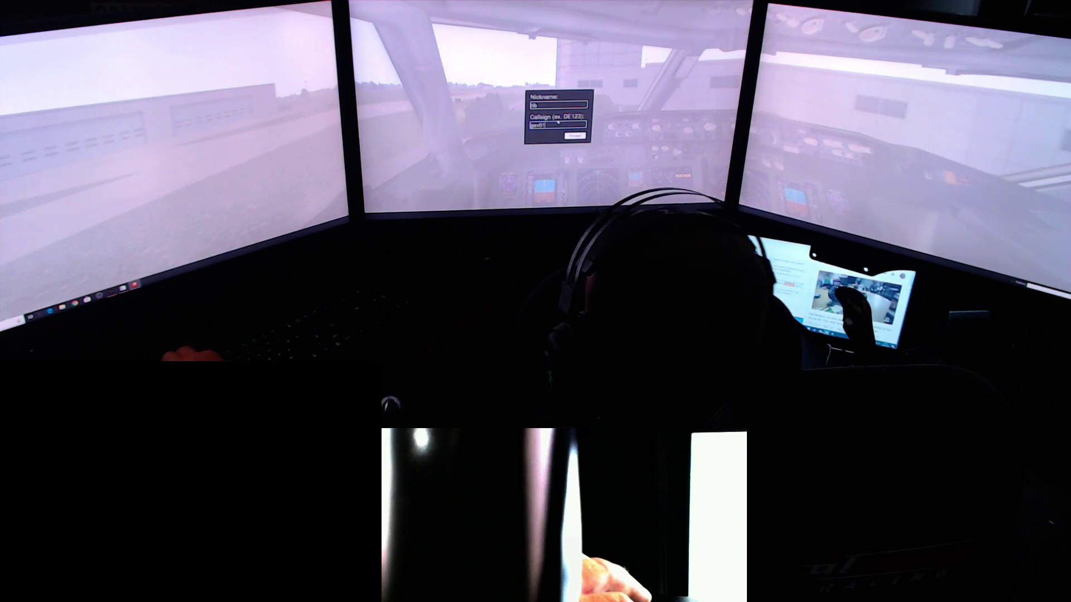
key(Return)
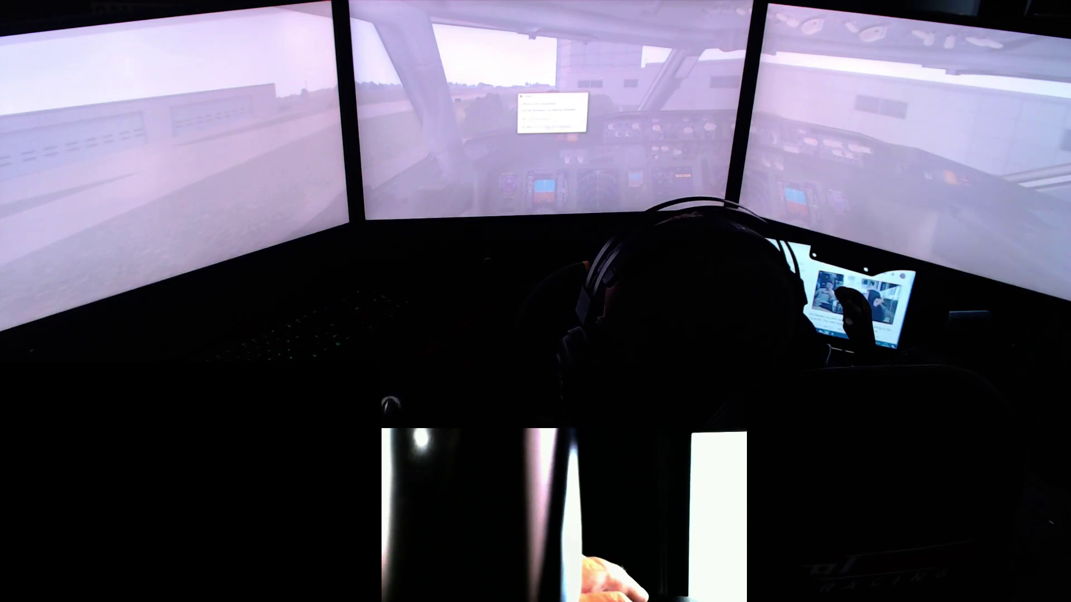
click(546, 126)
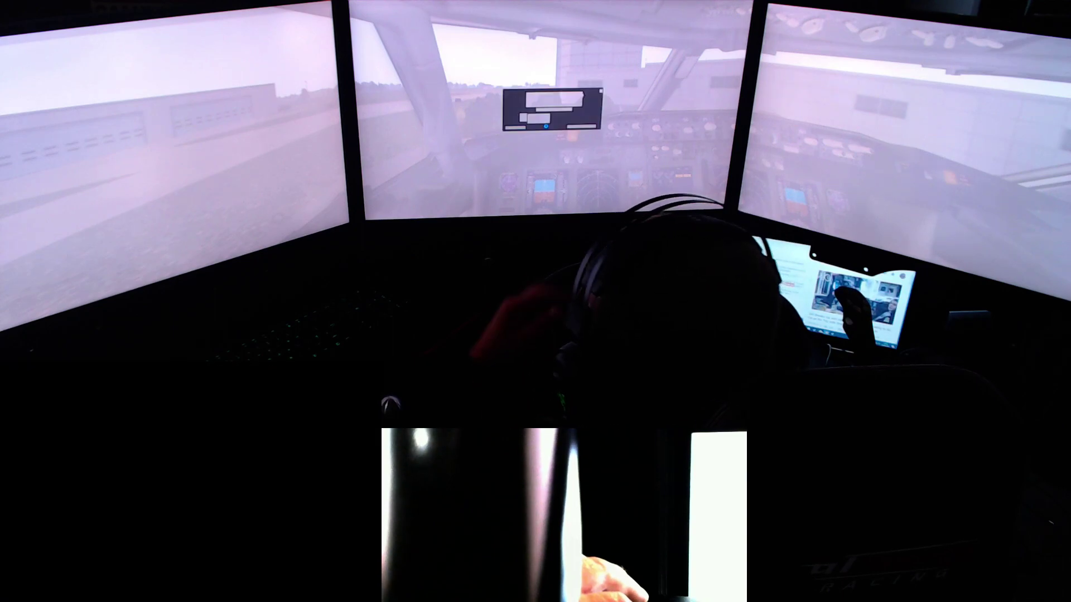
click(549, 122)
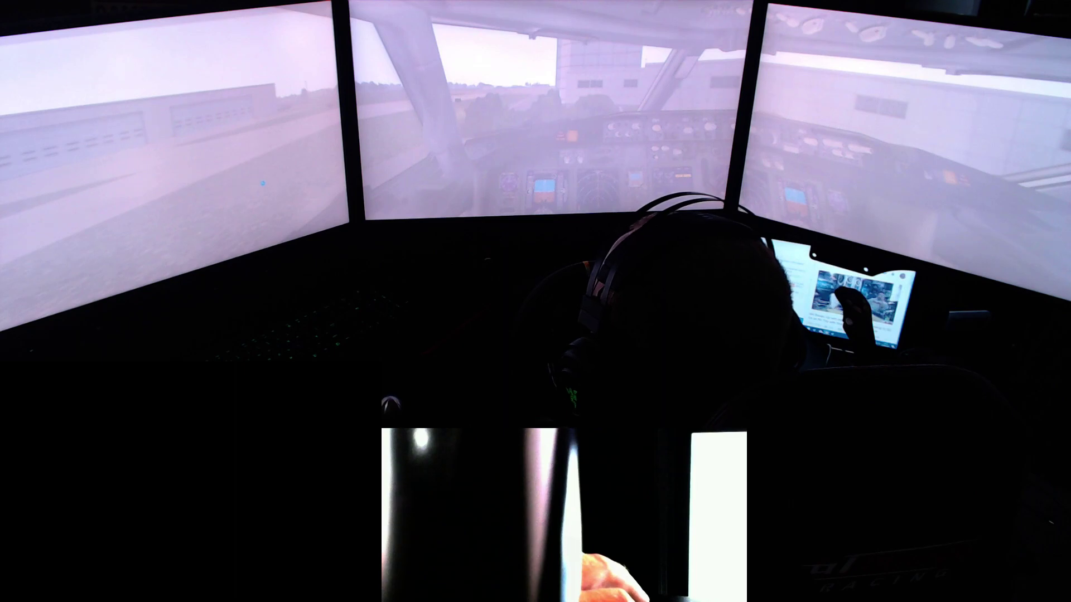
- Launch FSCloud through the Run prompt and accept the firewall alert
key(super)
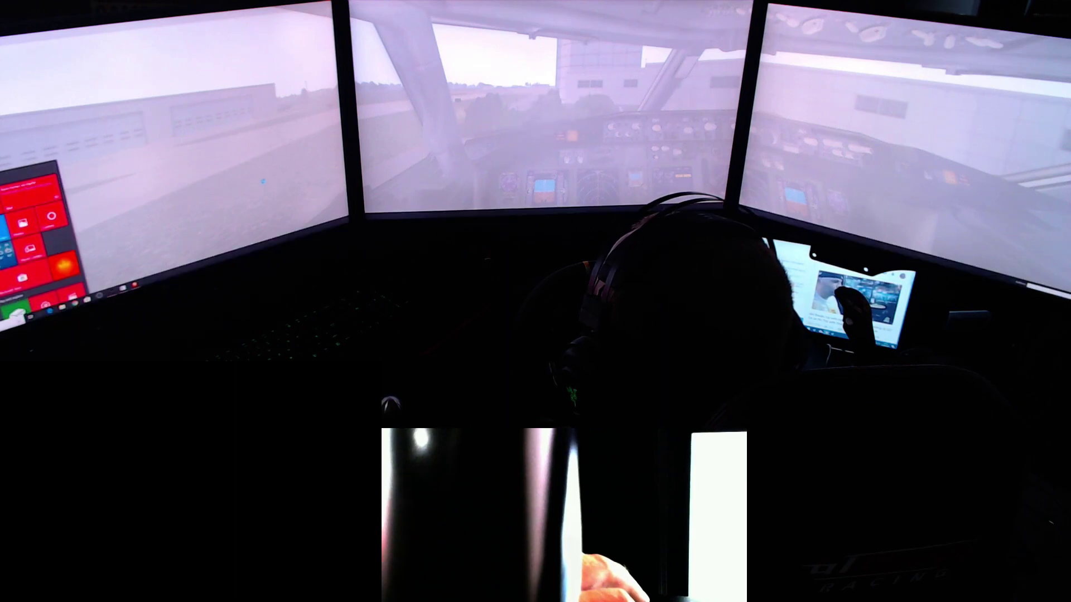
key(Escape)
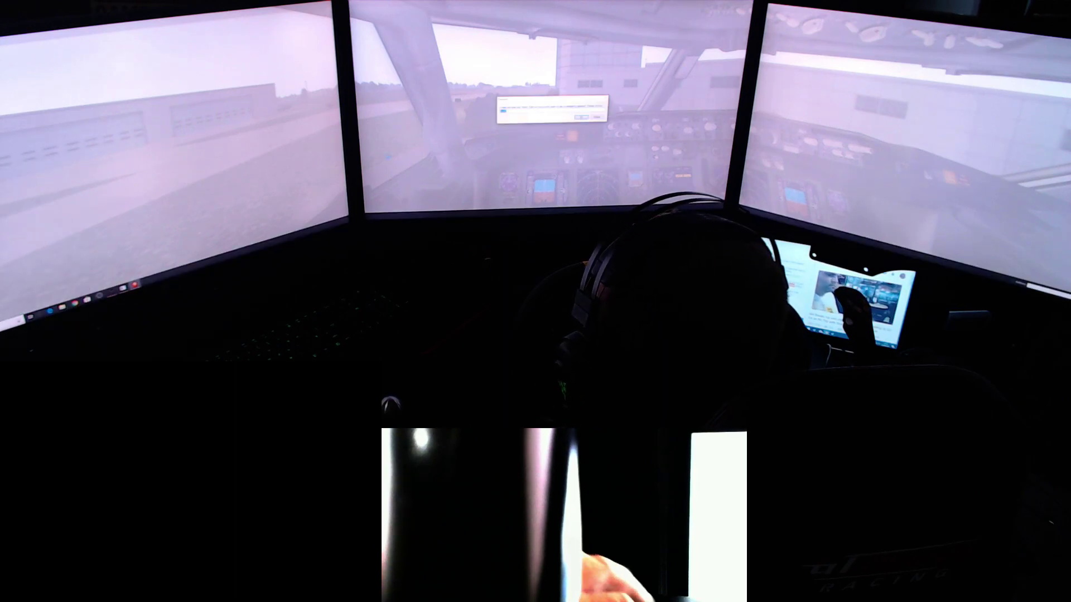
key(Return)
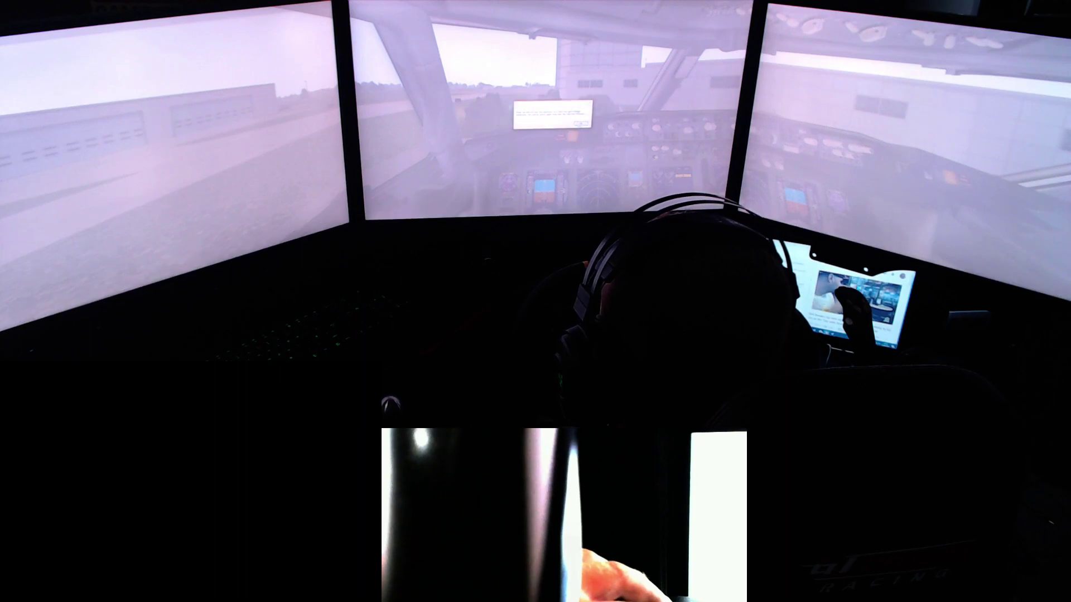
click(580, 124)
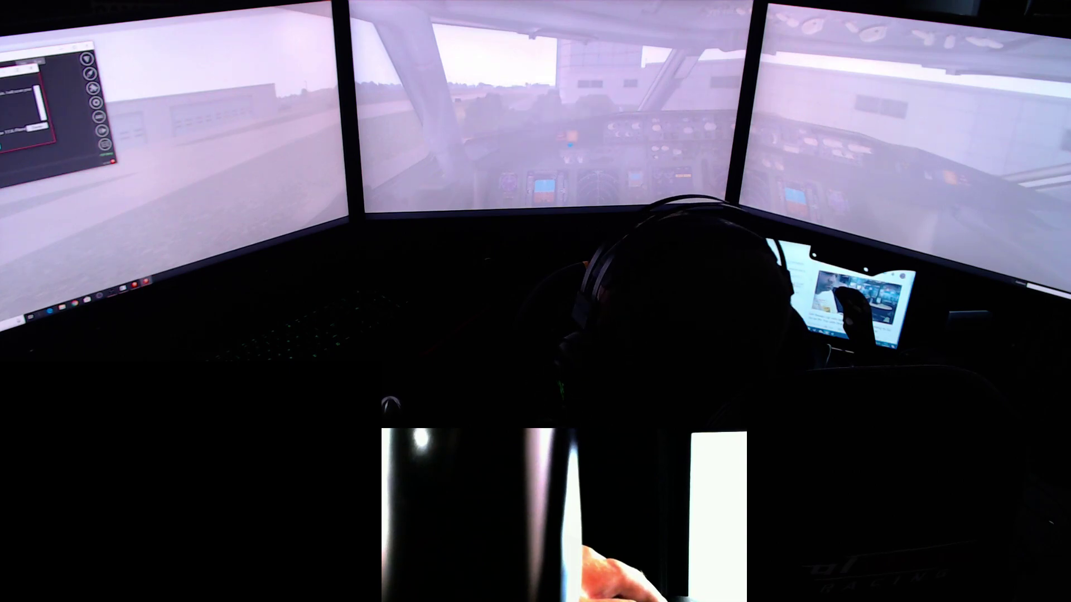
key(Return)
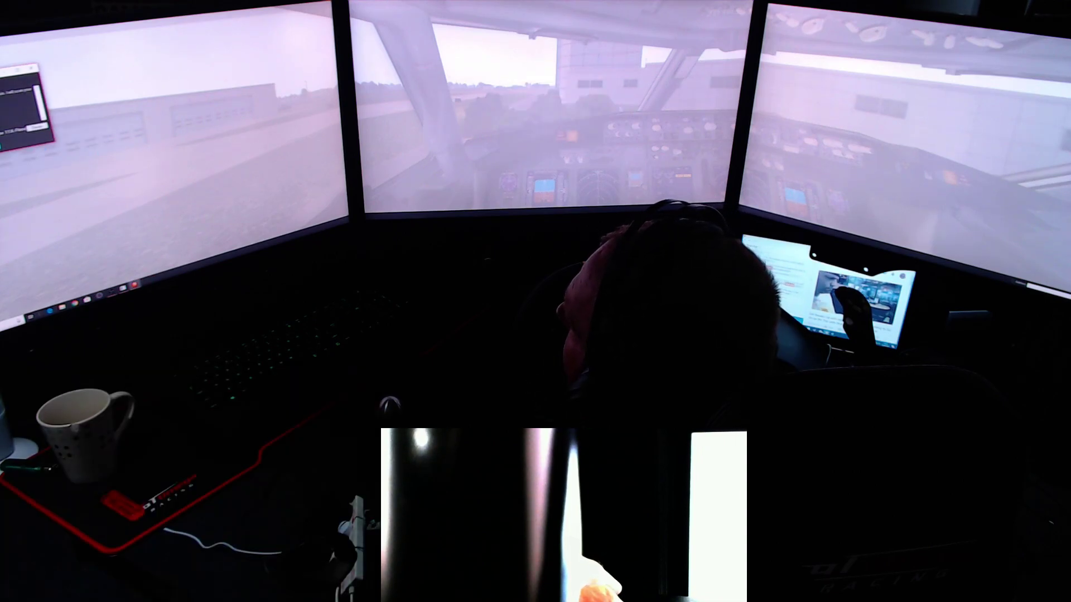
key(alt+Tab)
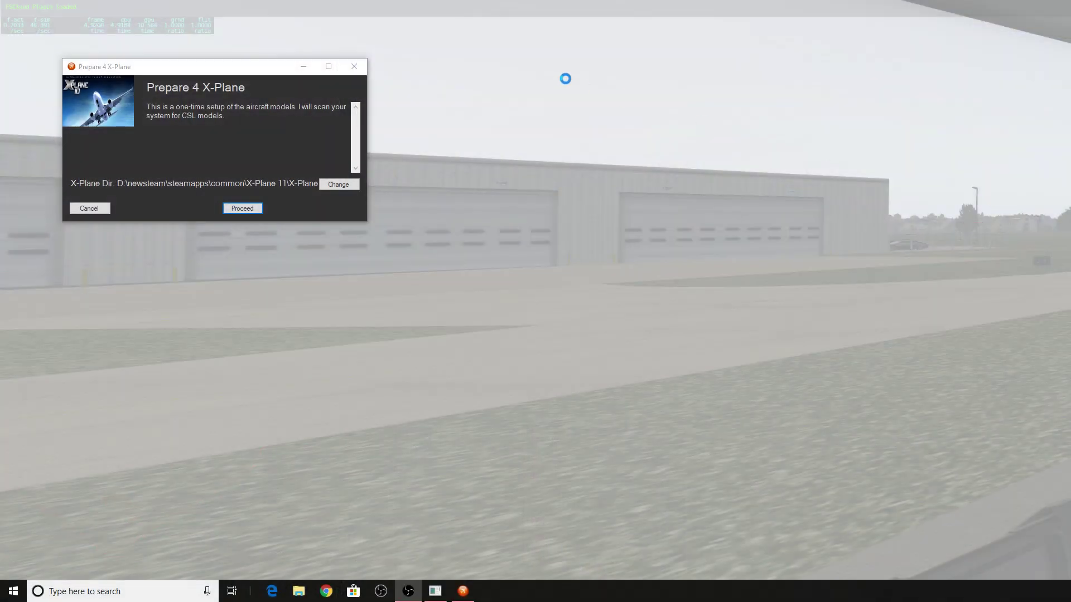
- Run the Prepare 4 X-Plane CSL scan (1790 planes found), then close the window
click(225, 72)
drag(224, 71, 243, 80)
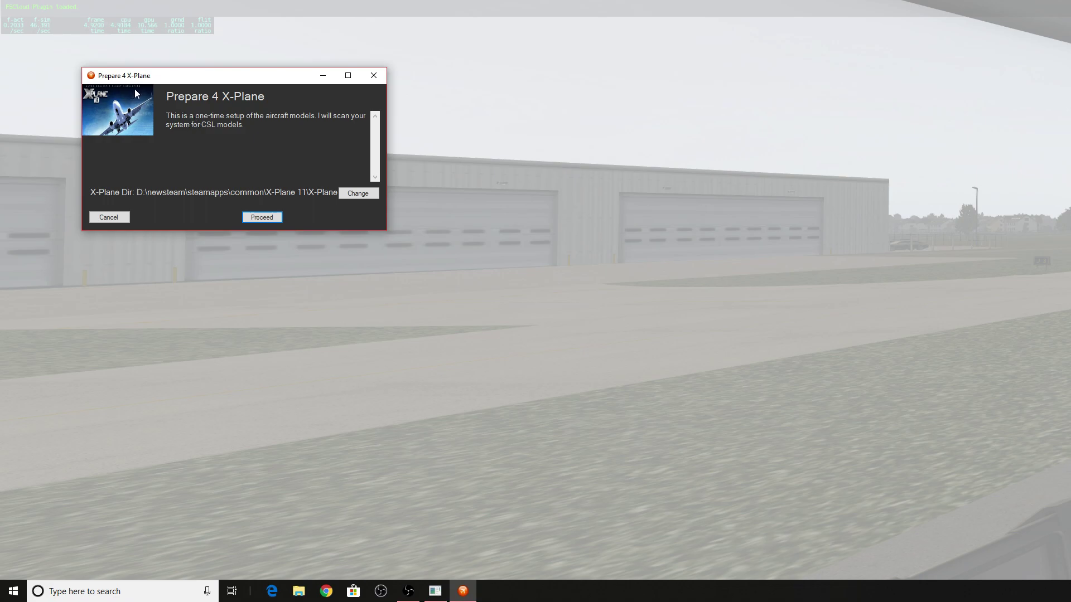
click(254, 222)
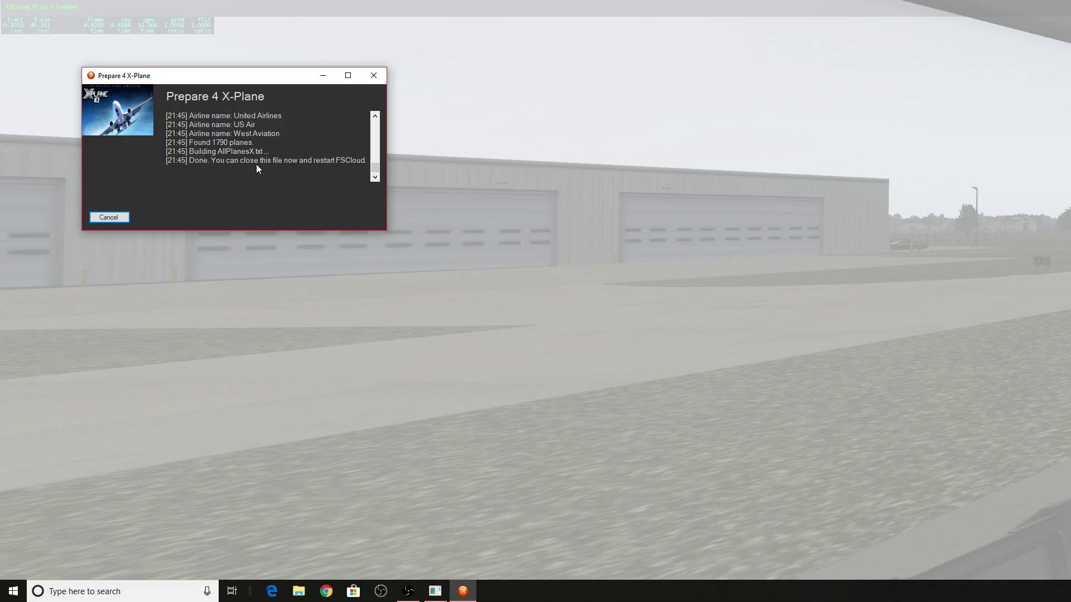
click(109, 217)
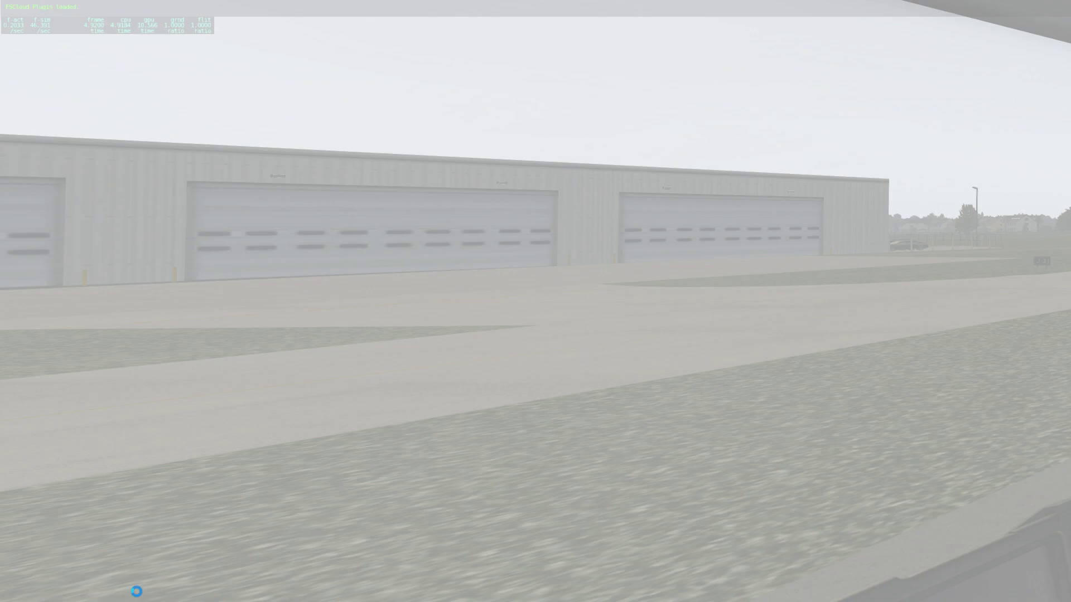
- Relaunch FSCloud from the Start menu and show its live Map of players
key(super)
click(69, 290)
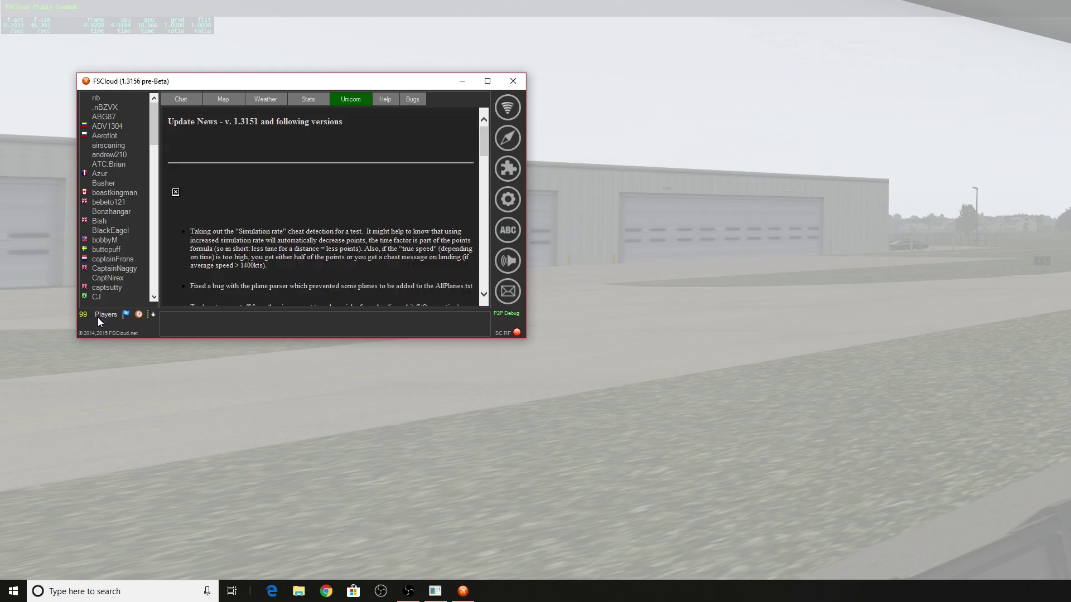
click(213, 100)
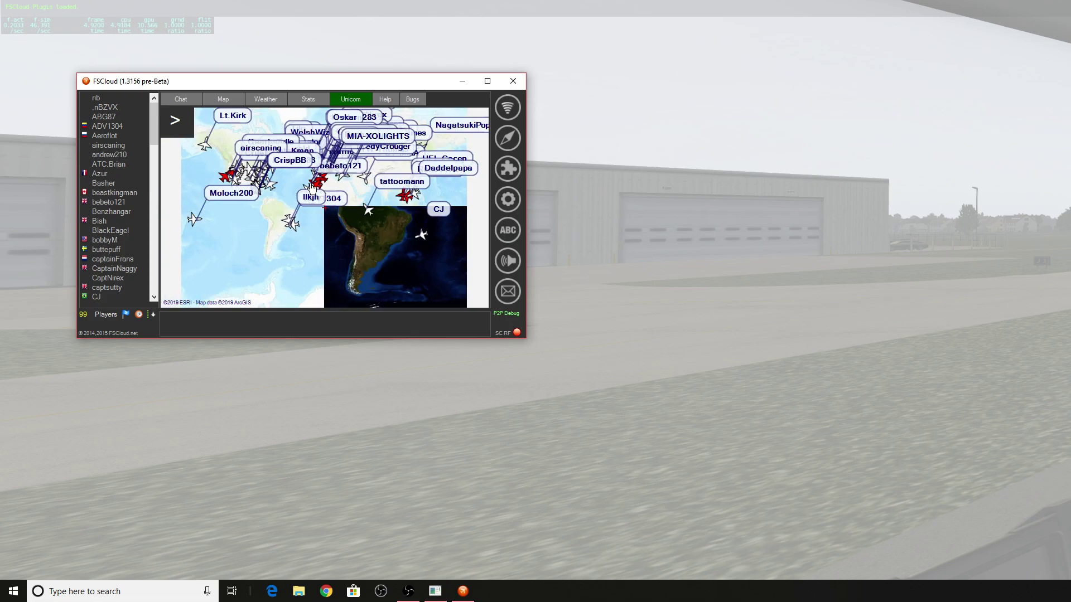
- Zoom the live map onto Europe and enlarge the FSCloud window to show more aircraft
mouse_move(334, 214)
scroll(334, 214, up, 4)
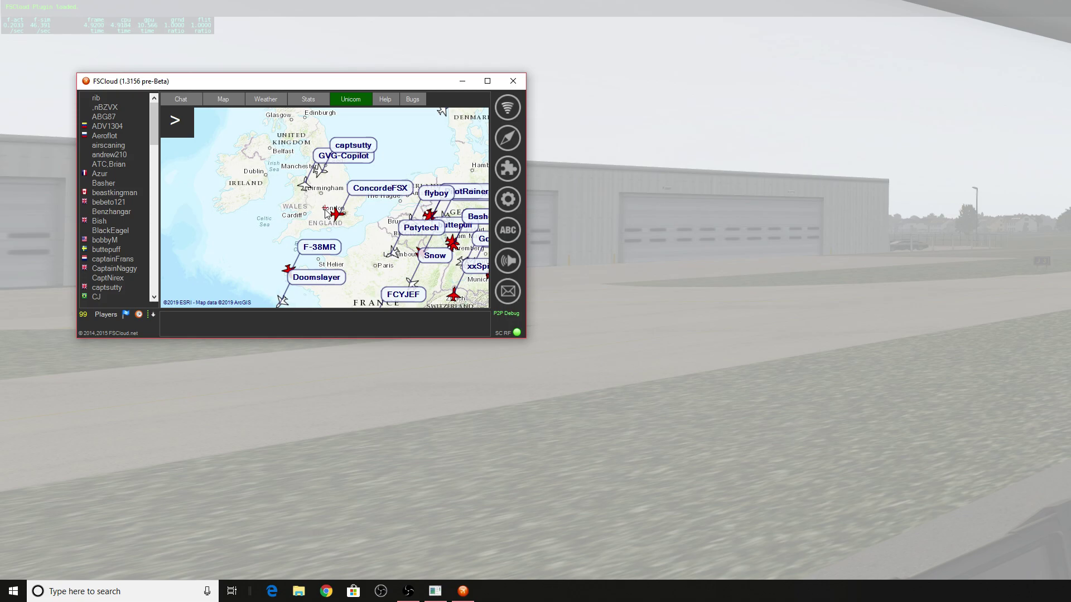
scroll(326, 213, down, 1)
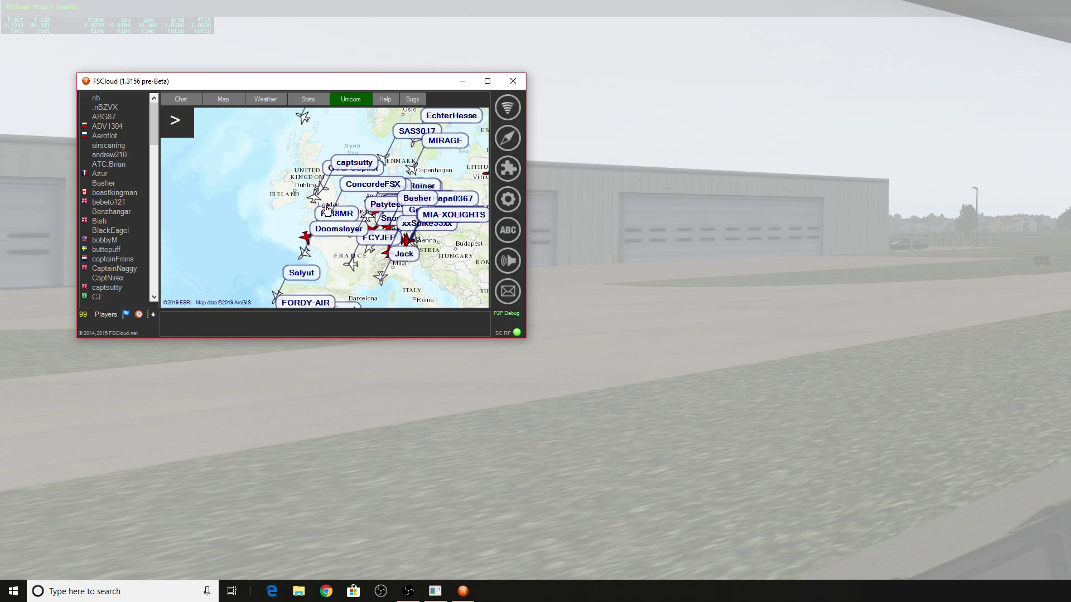
scroll(326, 211, up, 1)
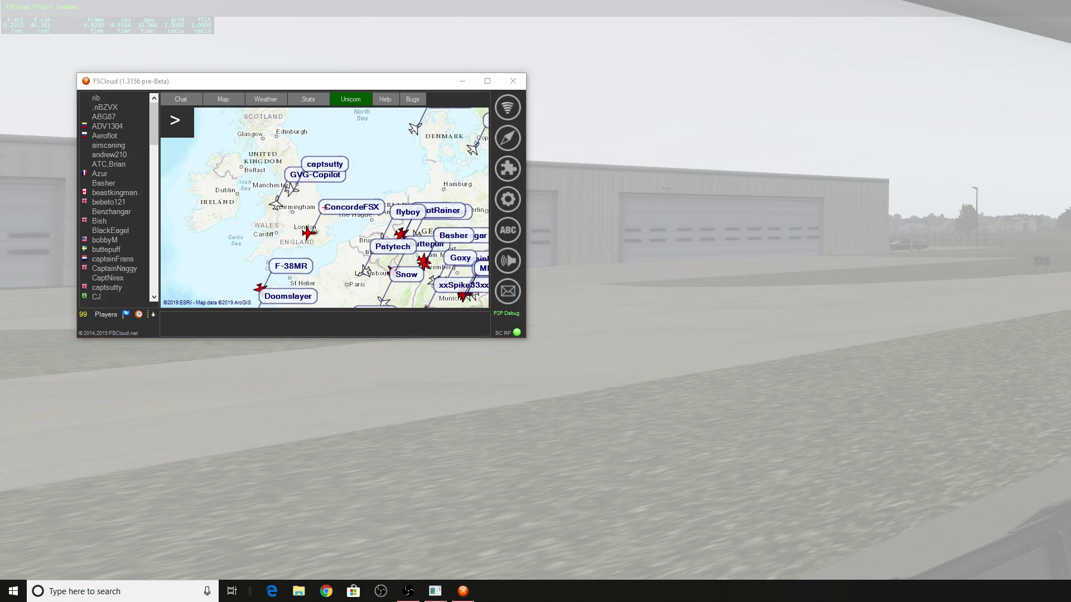
click(398, 271)
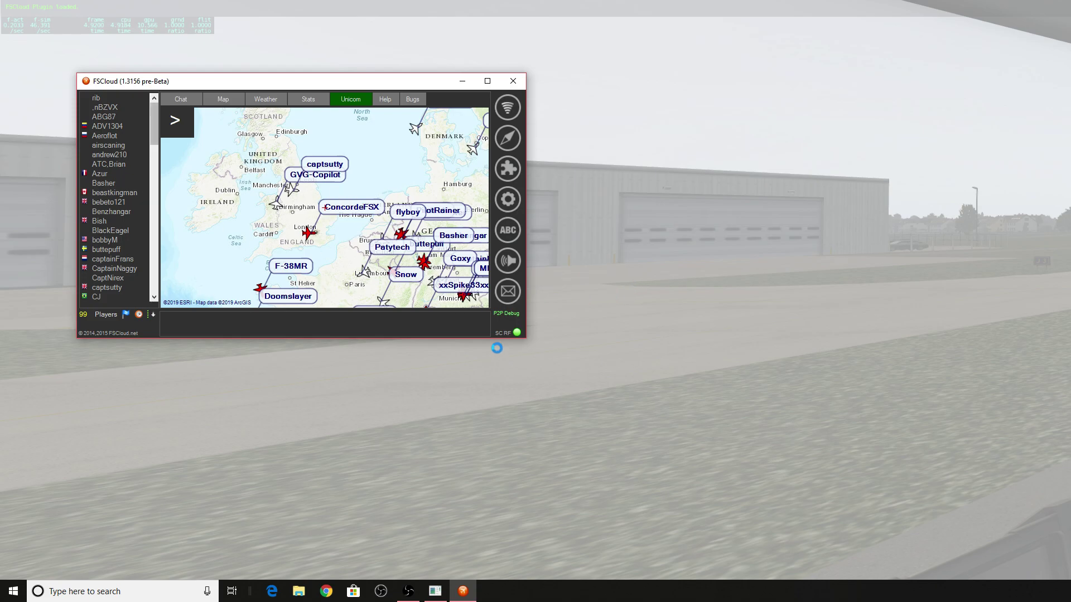
drag(526, 338, 730, 486)
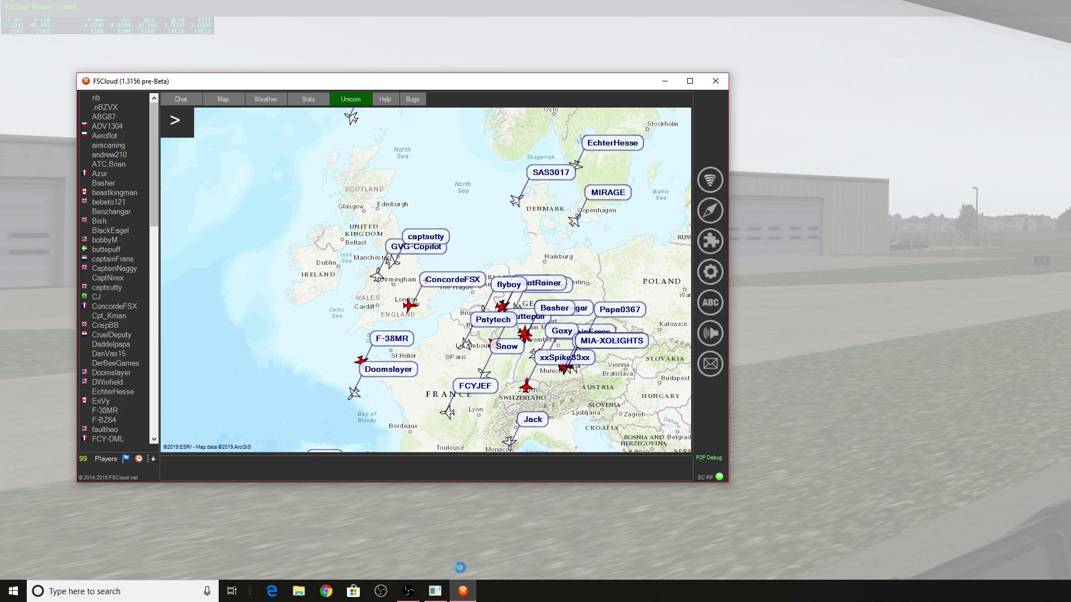
click(408, 591)
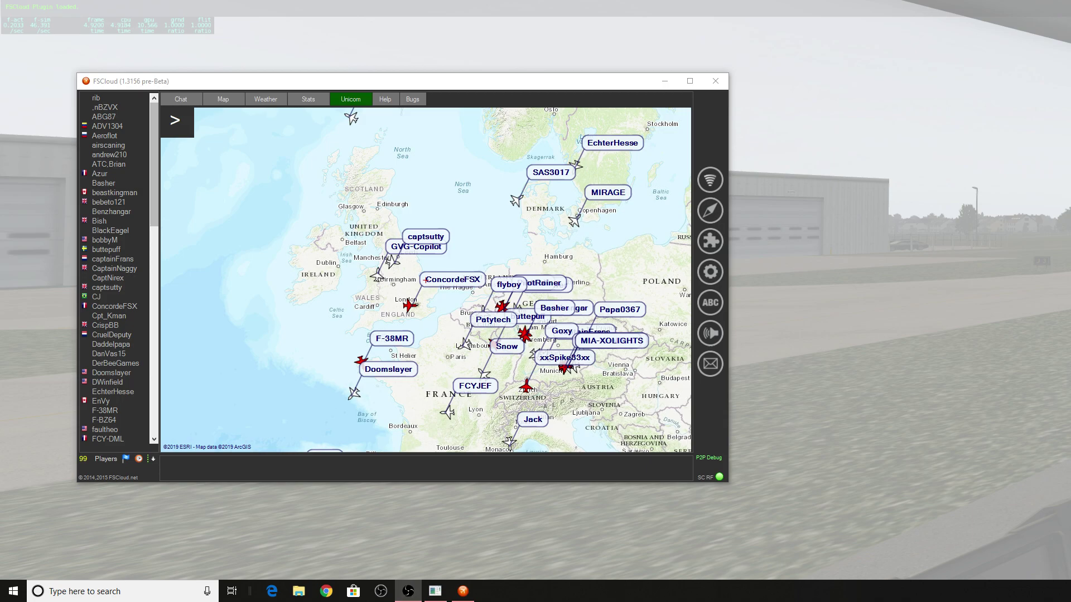